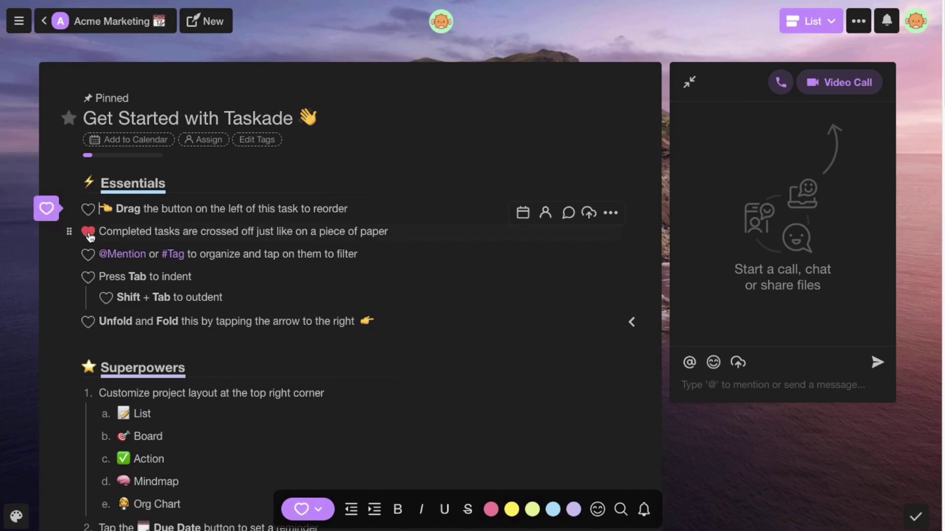
Mark the "Completed tasks are crossed off" task as complete and open the block style choices for the Essentials heading.
{"action": "left_click", "coordinate": [90, 235]}
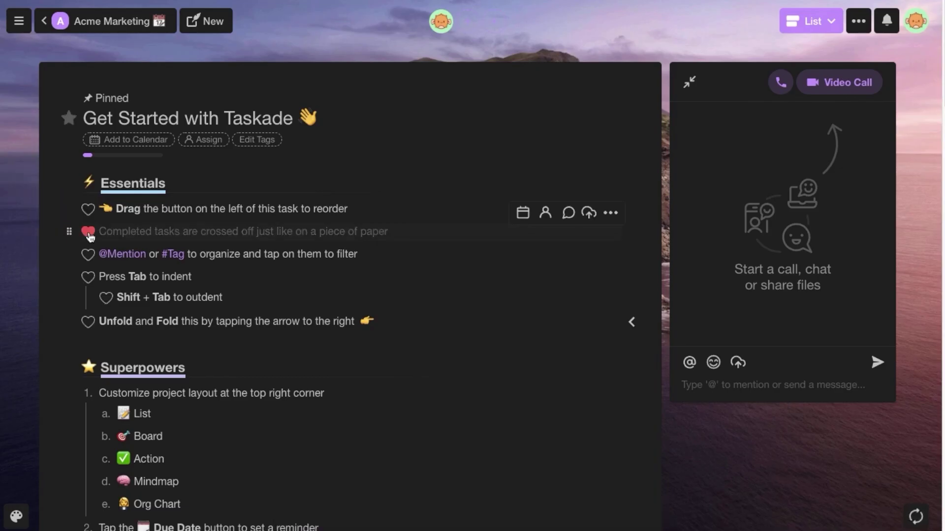
{"action": "left_click", "coordinate": [159, 184]}
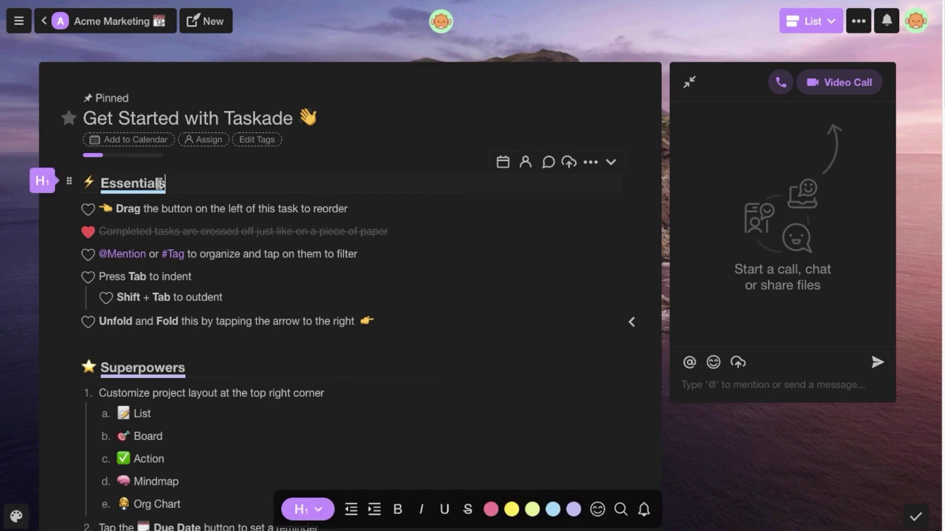
{"action": "left_click", "coordinate": [42, 181]}
{"action": "left_click", "coordinate": [42, 117]}
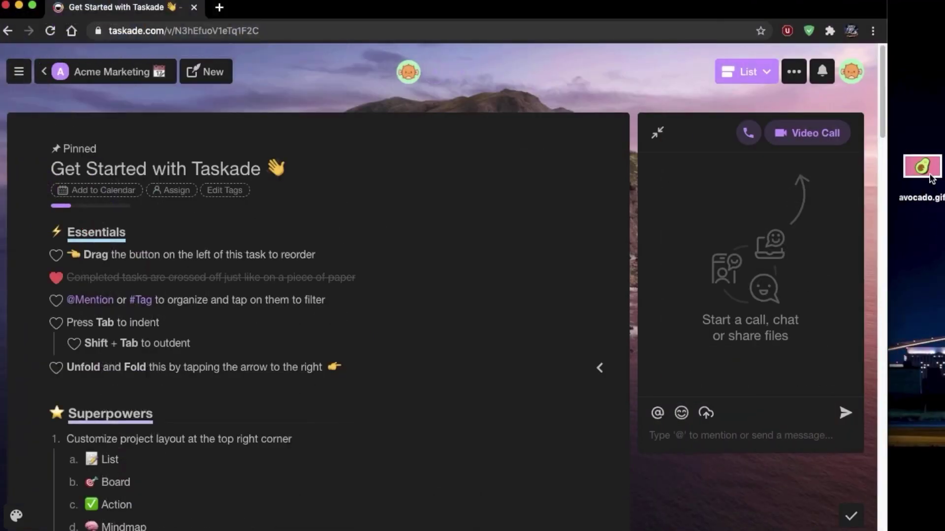
Share the avocado.gif file from the desktop in the Get Started project's chat.
{"action": "left_click_drag", "start_coordinate": [933, 194], "coordinate": [754, 253]}
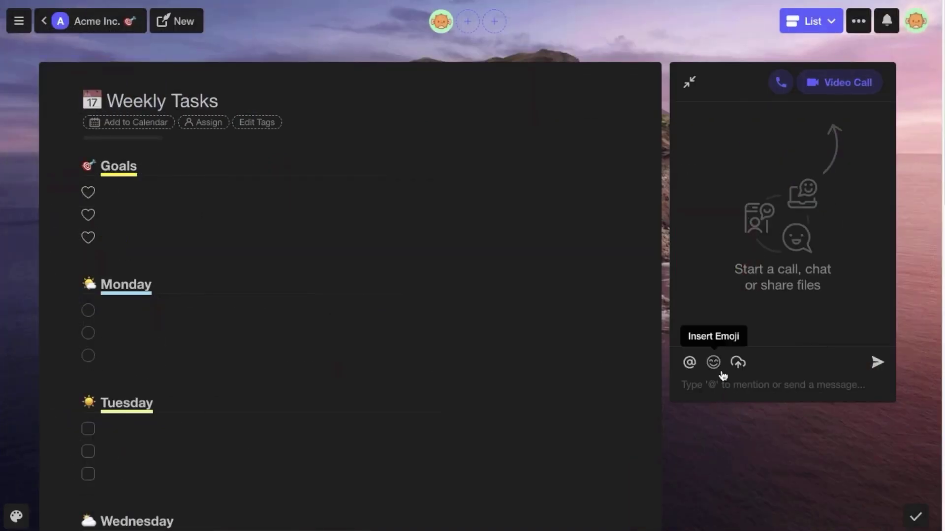
Send a halo smiley emoji in the Weekly Tasks project chat and start a voice call.
{"action": "left_click", "coordinate": [715, 364]}
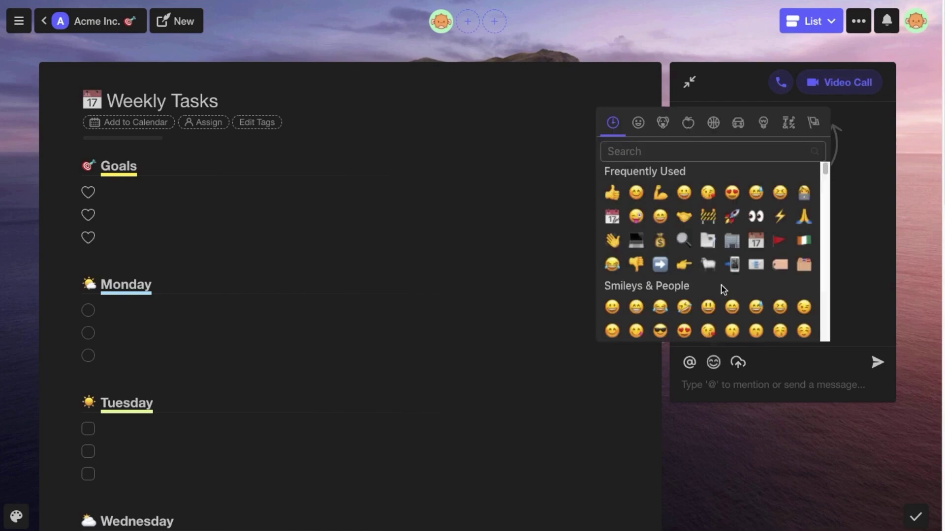
{"action": "scroll", "coordinate": [723, 288], "scroll_direction": "down", "scroll_amount": 3}
{"action": "scroll", "coordinate": [723, 288], "scroll_direction": "down", "scroll_amount": 3}
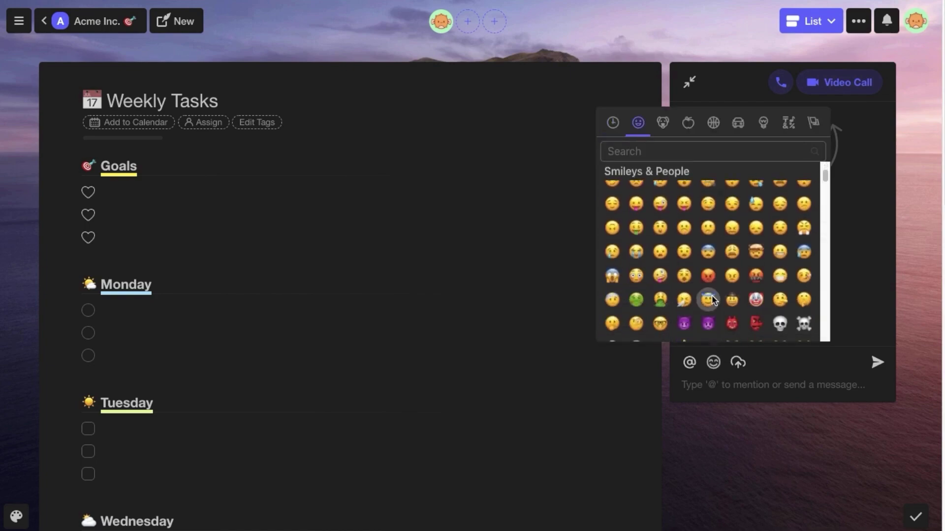
{"action": "left_click", "coordinate": [709, 299]}
{"action": "left_click", "coordinate": [877, 362]}
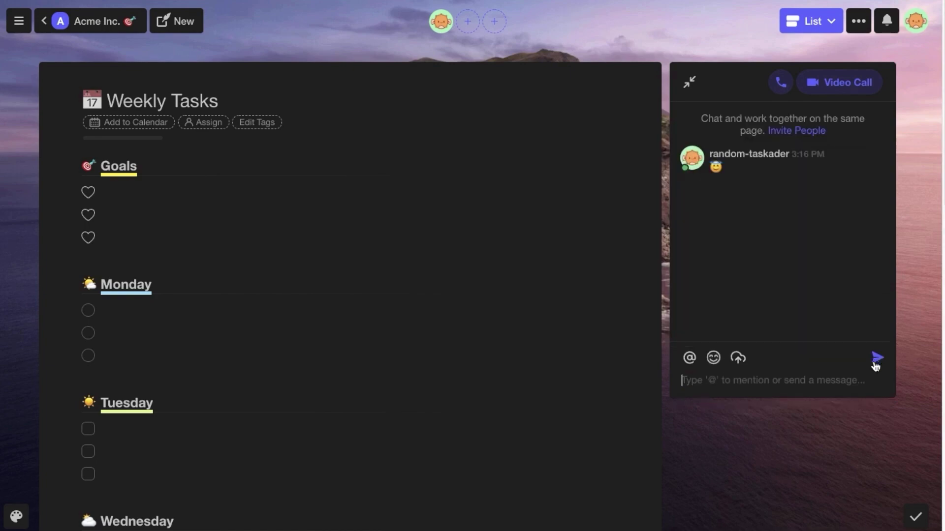
{"action": "left_click", "coordinate": [782, 85]}
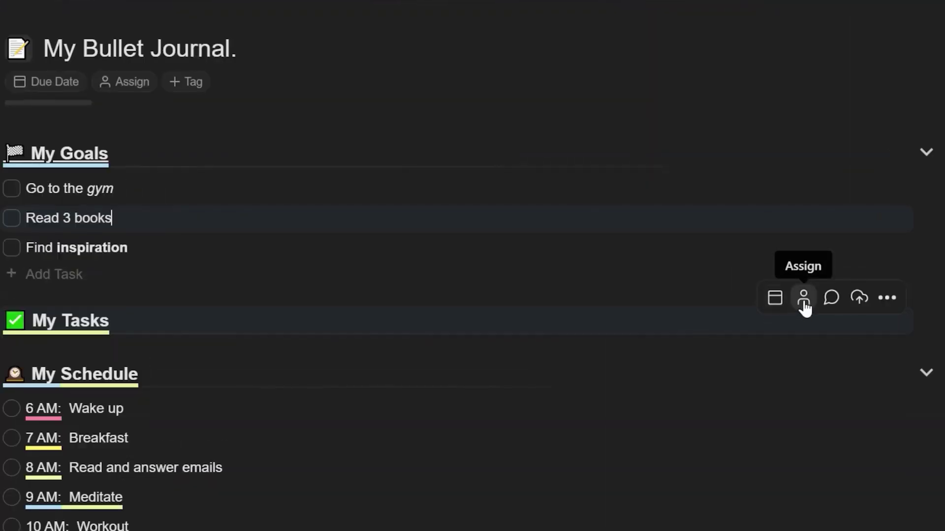
Add the comment "write down tasks for the week" to the My Tasks heading.
{"action": "left_click", "coordinate": [831, 297]}
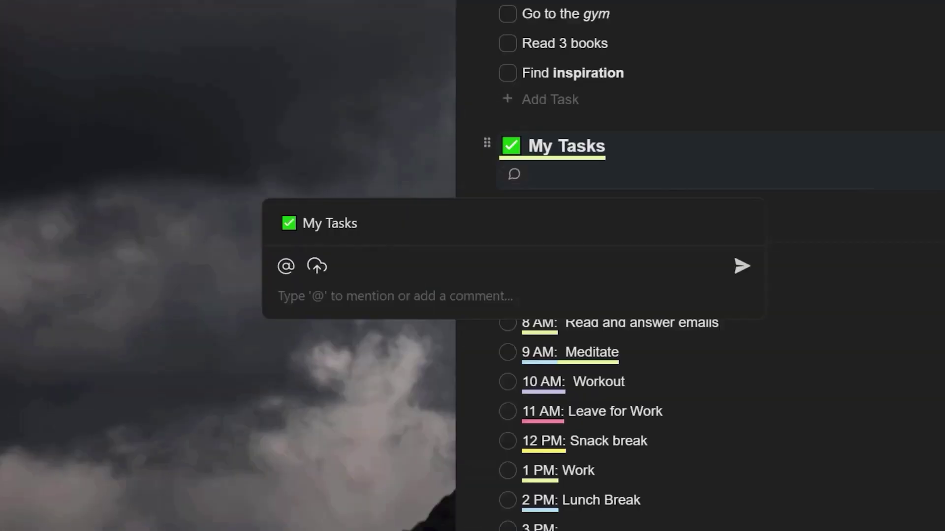
{"action": "type", "text": "write down tasks for the"}
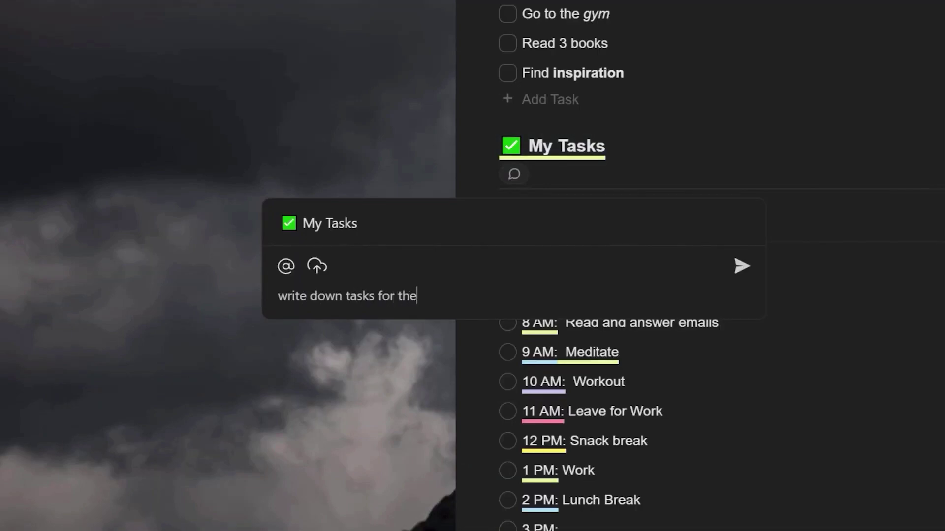
{"action": "type", "text": " week"}
{"action": "key", "text": "Return"}
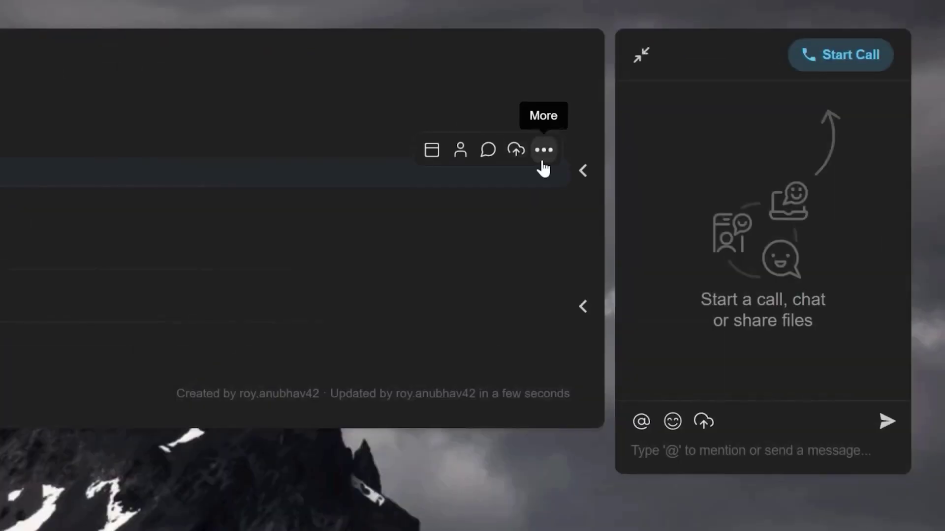
Open the list of additional actions for the first collapsed section.
{"action": "left_click", "coordinate": [612, 103]}
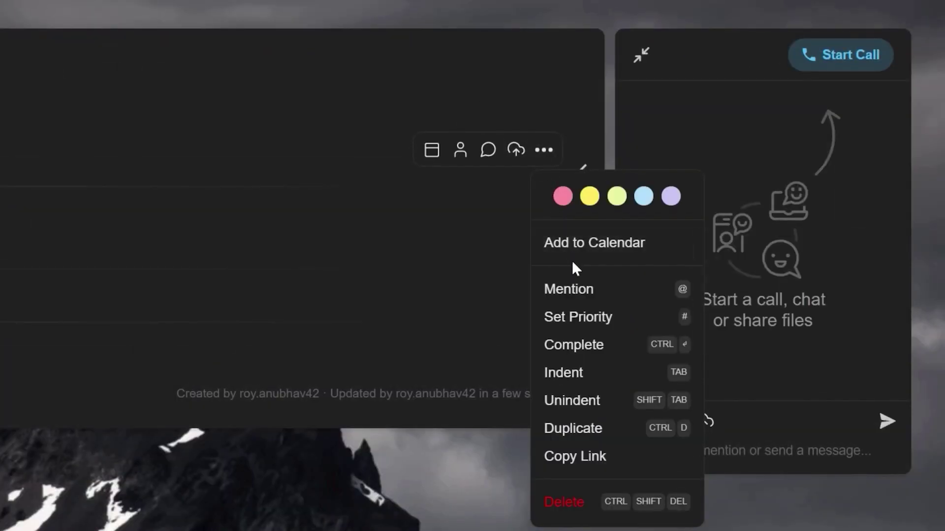
{"action": "mouse_move", "coordinate": [565, 316]}
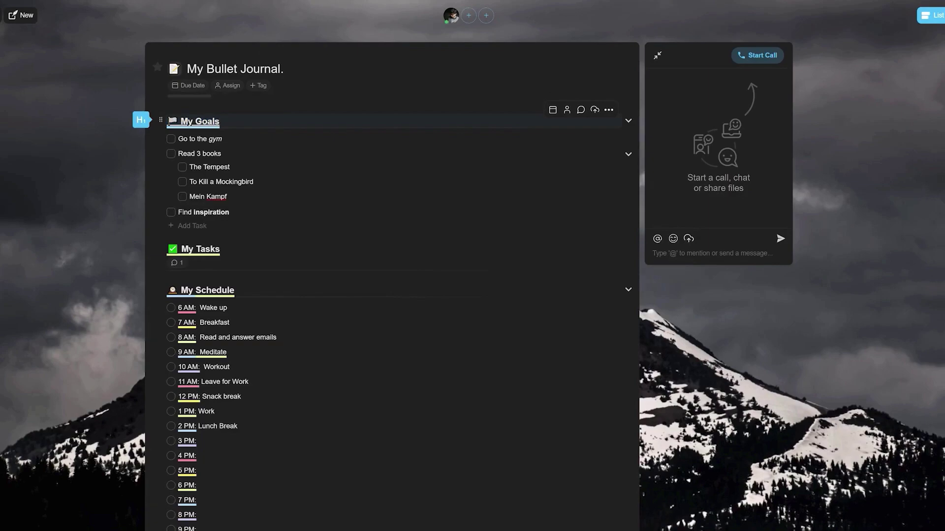
Collapse the My Goals and My Schedule sections of the bullet journal.
{"action": "left_click", "coordinate": [628, 121]}
{"action": "left_click", "coordinate": [310, 182]}
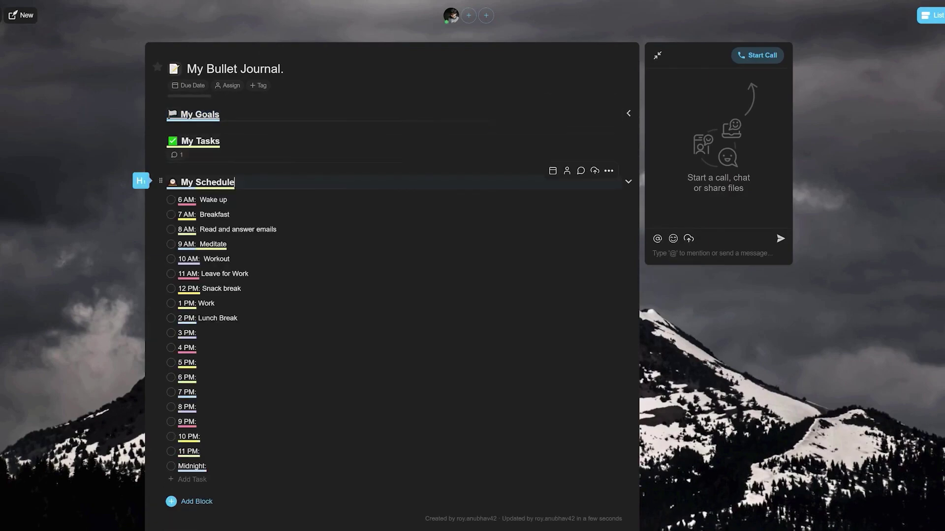
{"action": "left_click", "coordinate": [628, 182]}
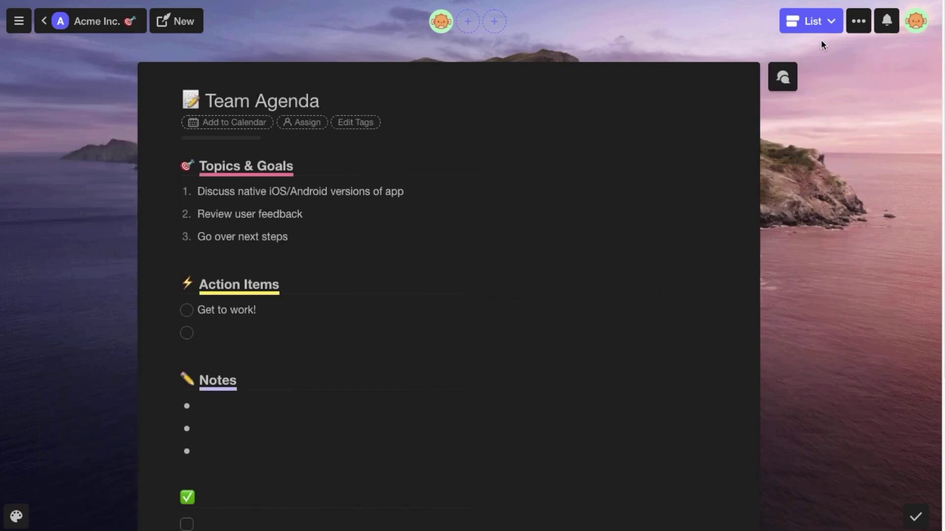
Show the Team Agenda project as a Board and look through its columns.
{"action": "left_click", "coordinate": [817, 22]}
{"action": "left_click", "coordinate": [788, 81]}
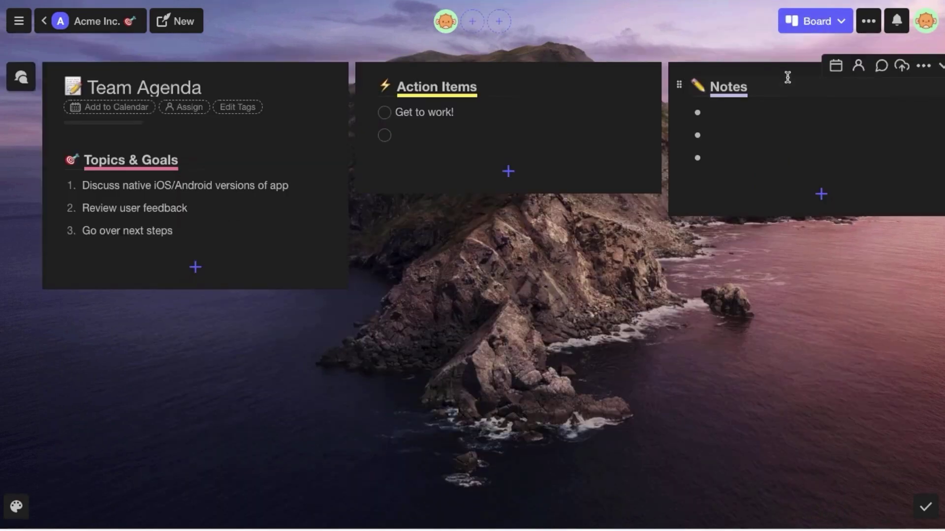
{"action": "scroll", "coordinate": [788, 81], "scroll_direction": "right", "scroll_amount": 5}
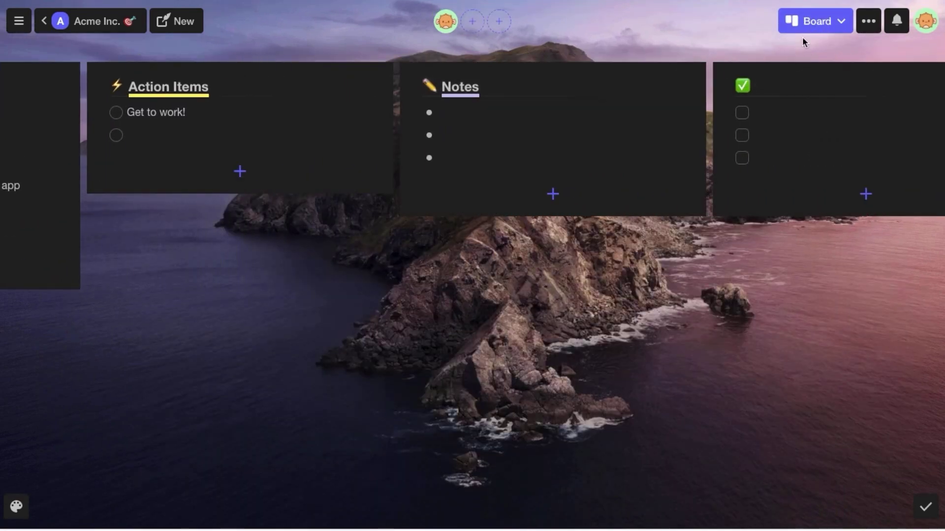
Switch the Team Agenda project to the Action view, review its blocks and reopen the view choices.
{"action": "left_click", "coordinate": [807, 22]}
{"action": "left_click", "coordinate": [784, 99]}
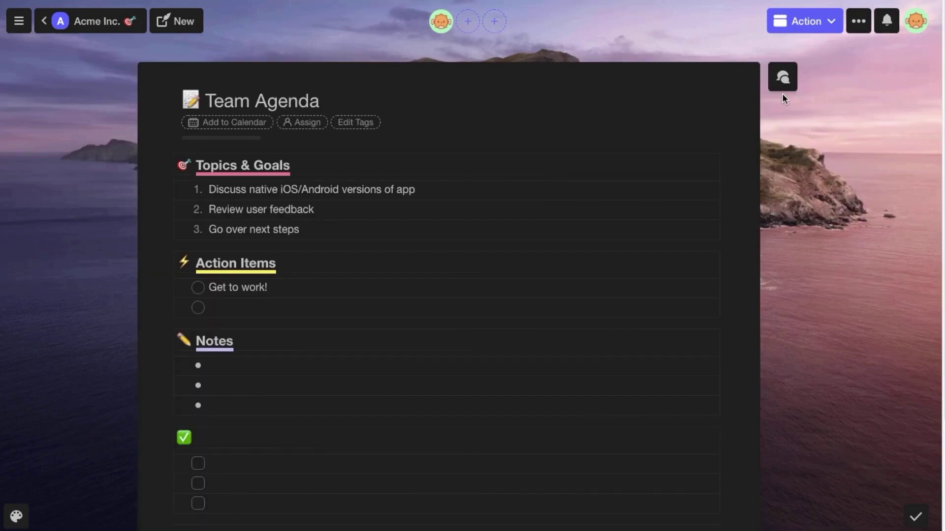
{"action": "scroll", "coordinate": [783, 98], "scroll_direction": "down", "scroll_amount": 3}
{"action": "scroll", "coordinate": [782, 98], "scroll_direction": "up", "scroll_amount": 3}
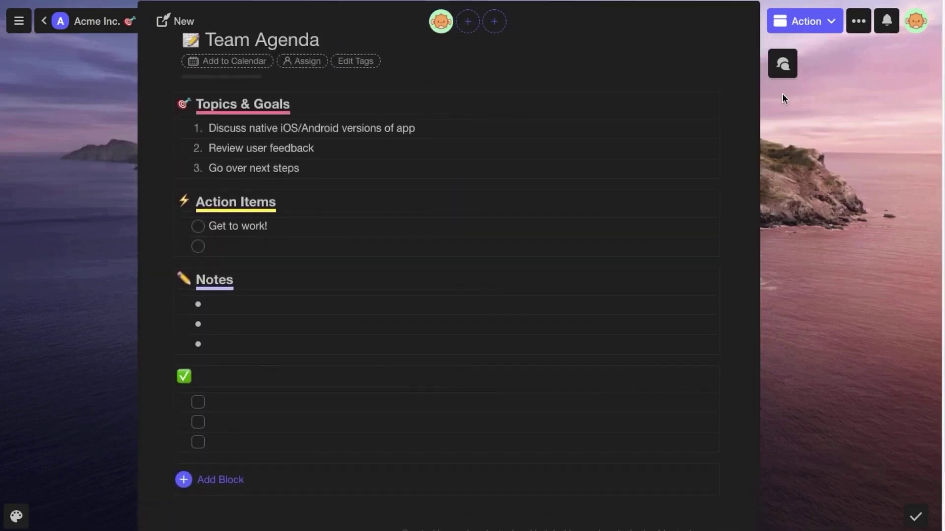
{"action": "left_click", "coordinate": [798, 20]}
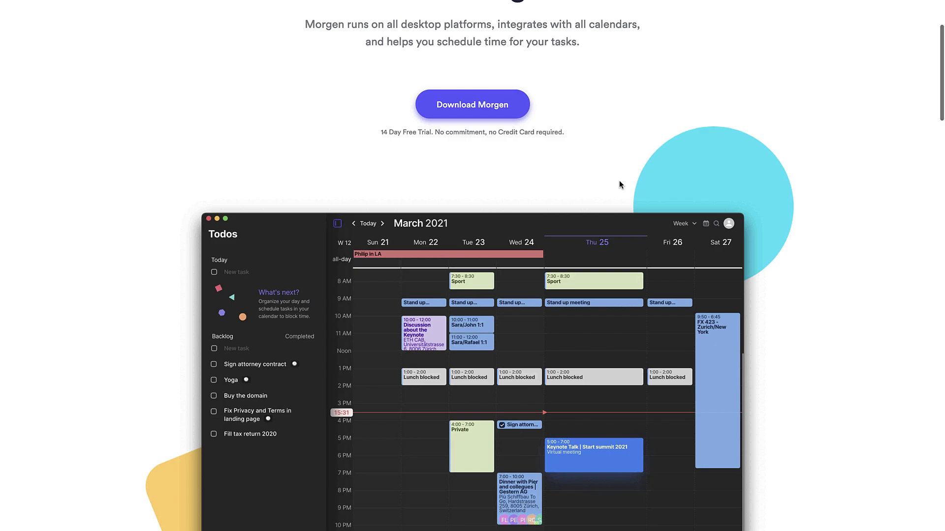
Look through the Morgen homepage for the app preview and the supported calendar services.
{"action": "scroll", "coordinate": [619, 180], "scroll_direction": "down", "scroll_amount": 2}
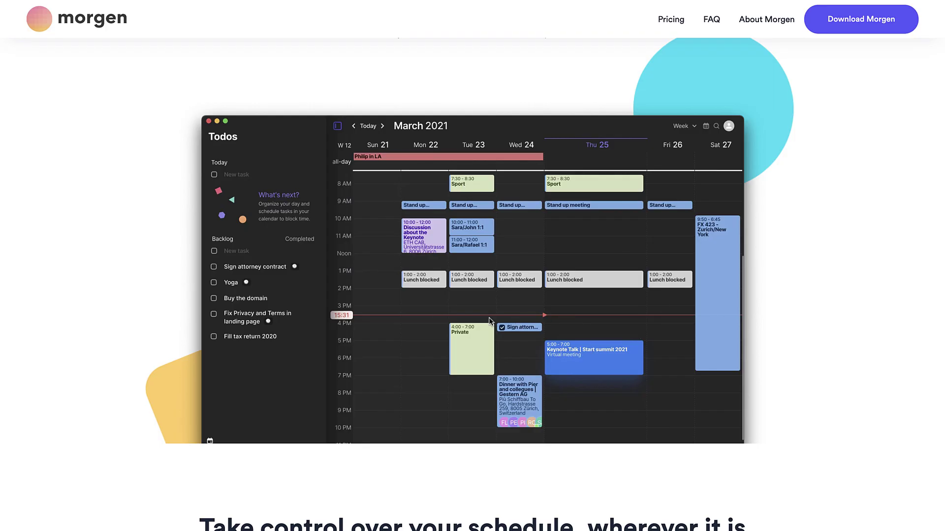
{"action": "scroll", "coordinate": [489, 319], "scroll_direction": "down", "scroll_amount": 6}
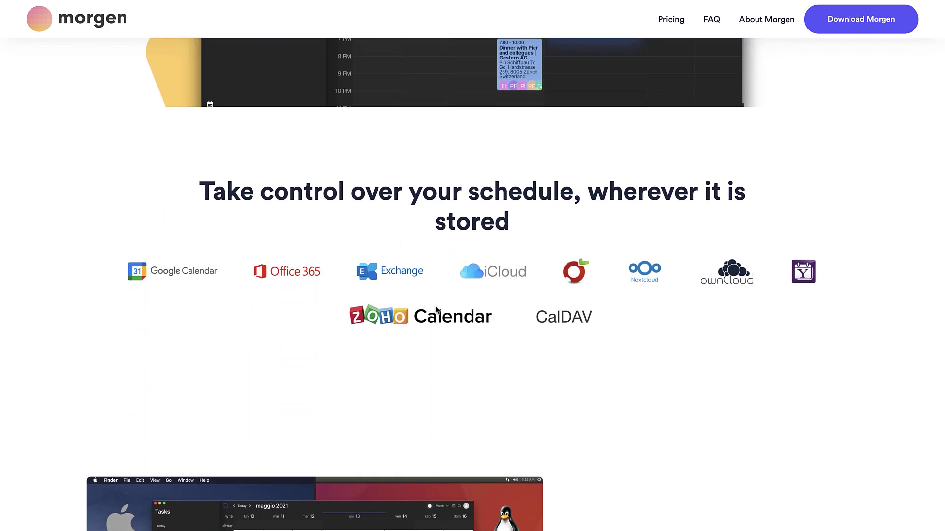
{"action": "scroll", "coordinate": [436, 309], "scroll_direction": "up", "scroll_amount": 7}
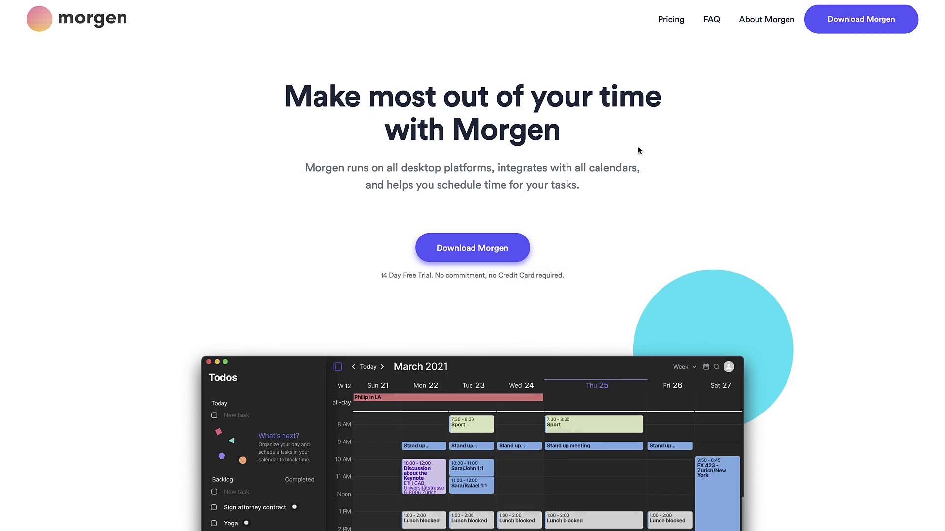
Open Morgen's pricing page and display the monthly prices for the Personal and Team plans.
{"action": "left_click", "coordinate": [671, 22]}
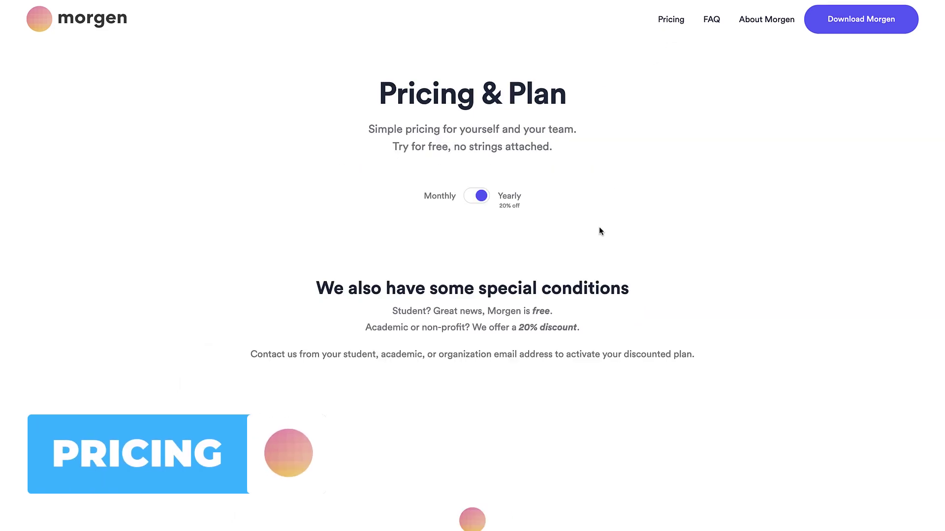
{"action": "left_click", "coordinate": [481, 197]}
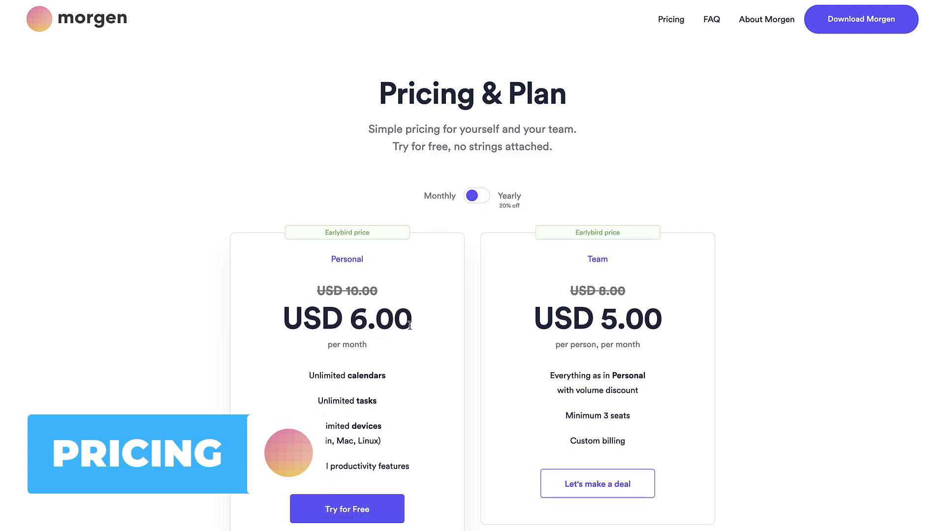
{"action": "scroll", "coordinate": [462, 368], "scroll_direction": "down", "scroll_amount": 2}
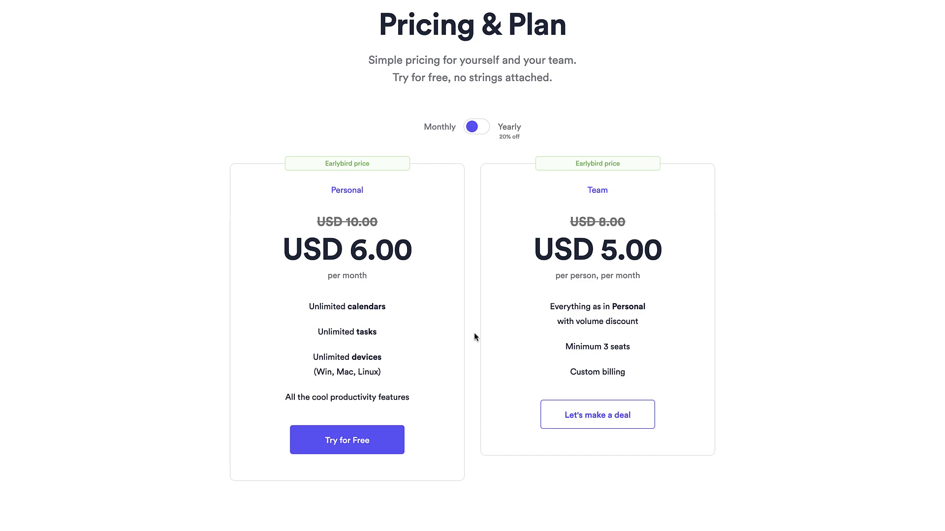
{"action": "scroll", "coordinate": [474, 334], "scroll_direction": "down", "scroll_amount": 1}
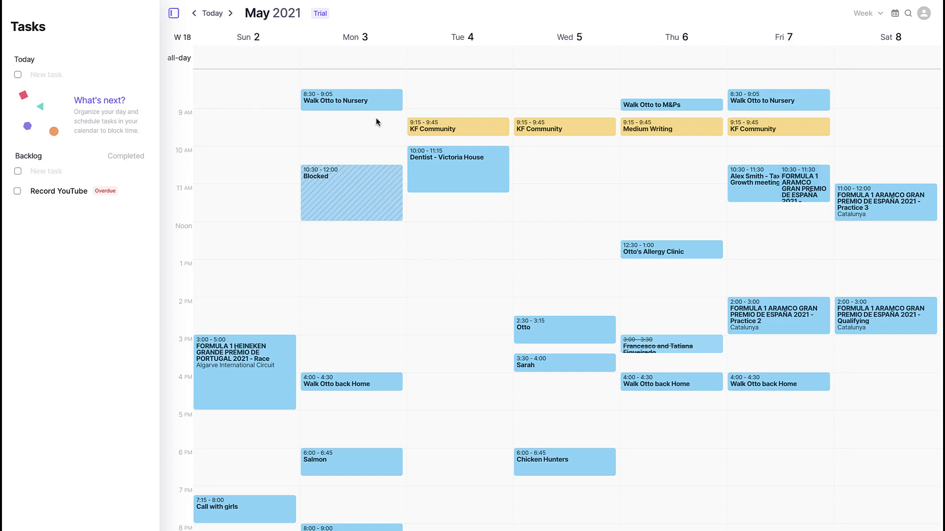
View the details of the 8:30 event on Monday 3 May in the Morgen calendar and close them.
{"action": "left_click", "coordinate": [378, 104]}
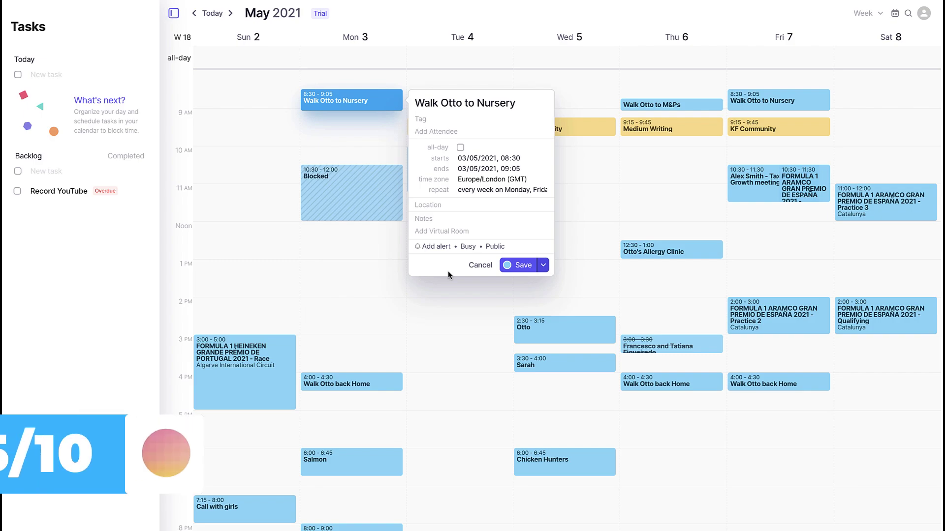
{"action": "left_click", "coordinate": [385, 285]}
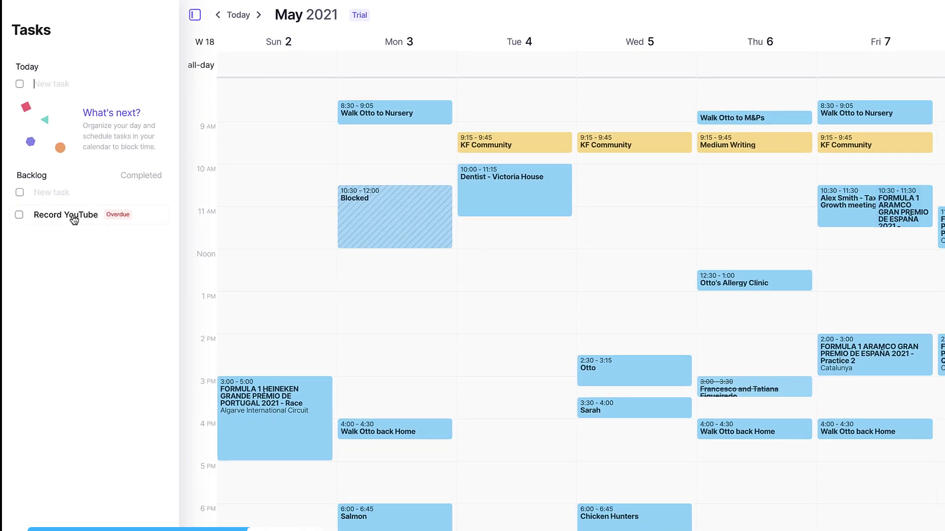
Schedule the Record YouTube backlog task on Monday 3 May from 1:00 to 2:00 PM.
{"action": "left_click_drag", "start_coordinate": [123, 359], "coordinate": [409, 416]}
{"action": "left_click_drag", "start_coordinate": [220, 221], "coordinate": [345, 275]}
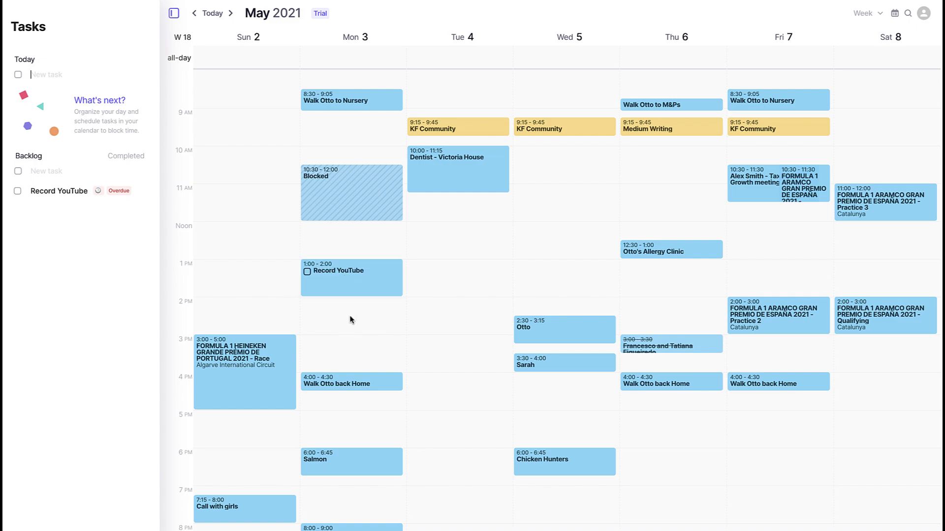
View the details of the Record YouTube task in the backlog and close them without changes.
{"action": "left_click", "coordinate": [85, 196]}
{"action": "left_click", "coordinate": [88, 198]}
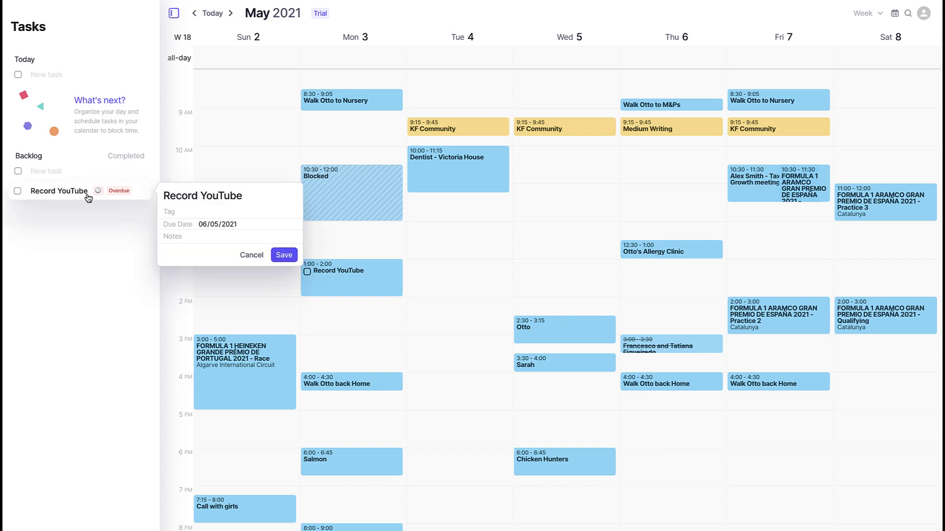
{"action": "left_click", "coordinate": [109, 241]}
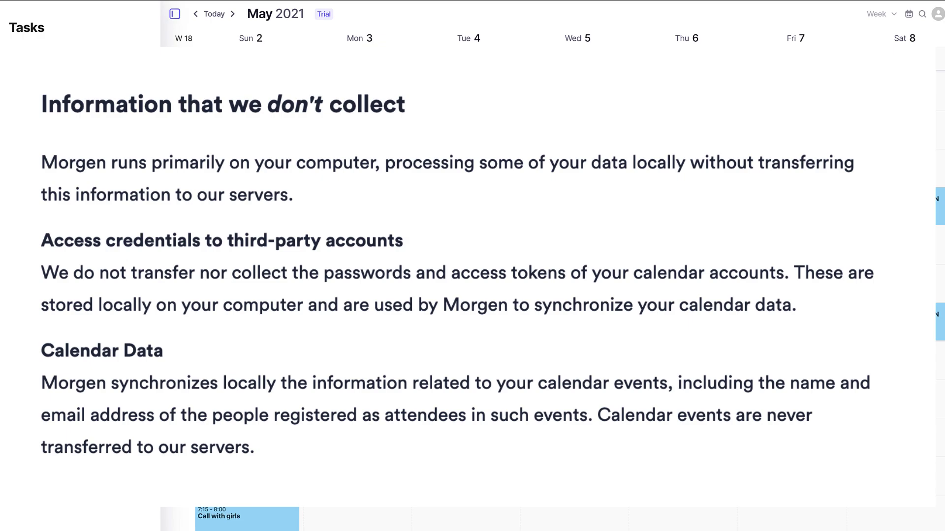
Display the calendar in Month view instead of Week view.
{"action": "left_click", "coordinate": [877, 15]}
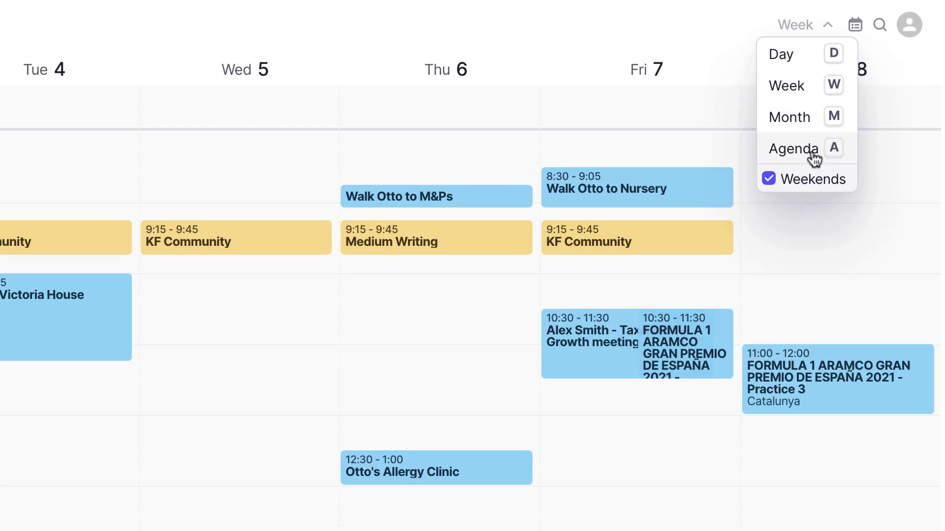
{"action": "key", "text": "m"}
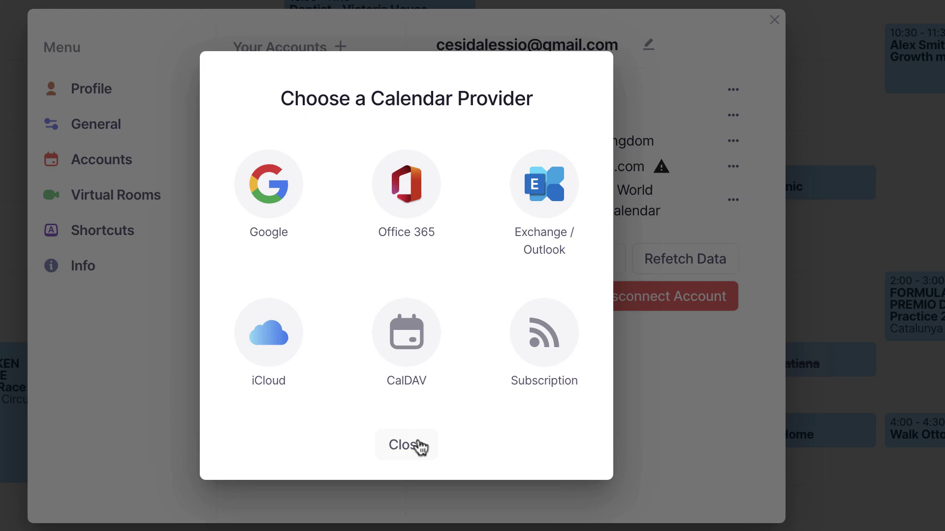
Close the calendar provider selection without adding an account and show the Virtual Rooms settings.
{"action": "left_click", "coordinate": [406, 445]}
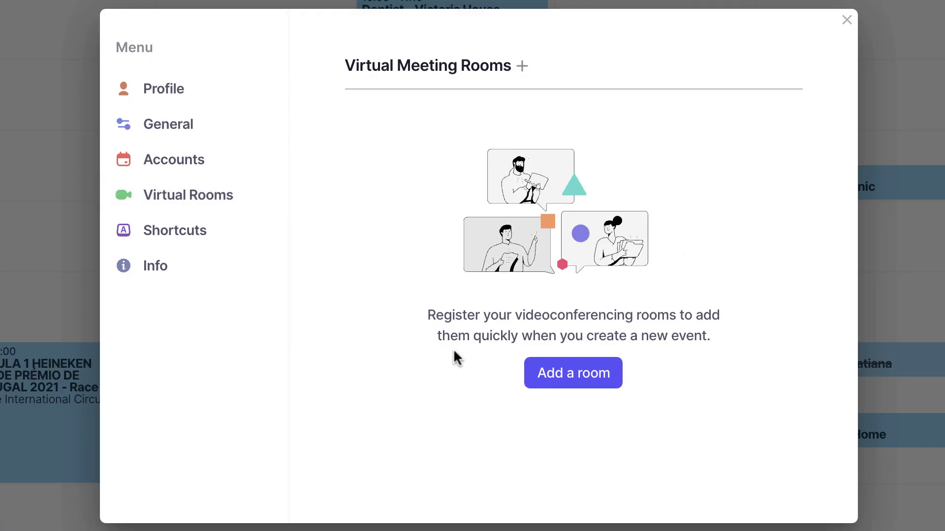
View the registration form for a new virtual room and cancel it without adding a room.
{"action": "left_click", "coordinate": [573, 373]}
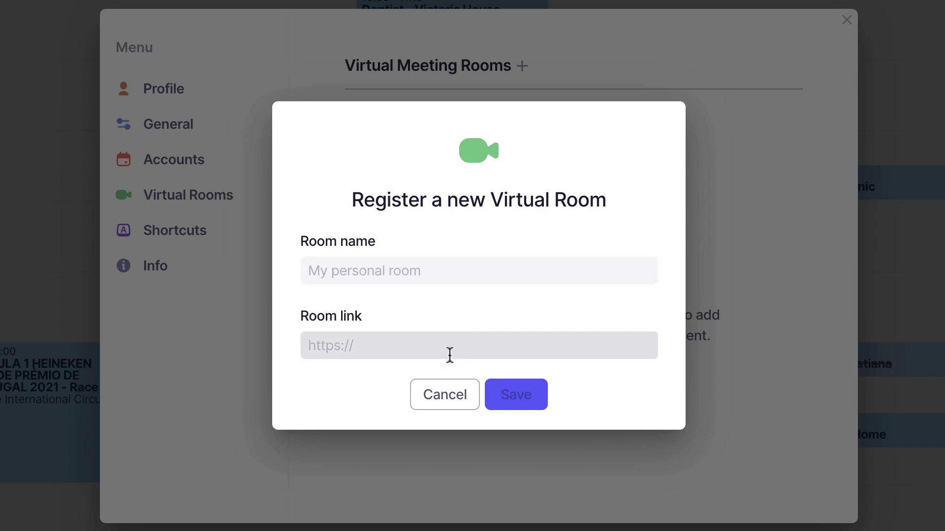
{"action": "left_click", "coordinate": [444, 394]}
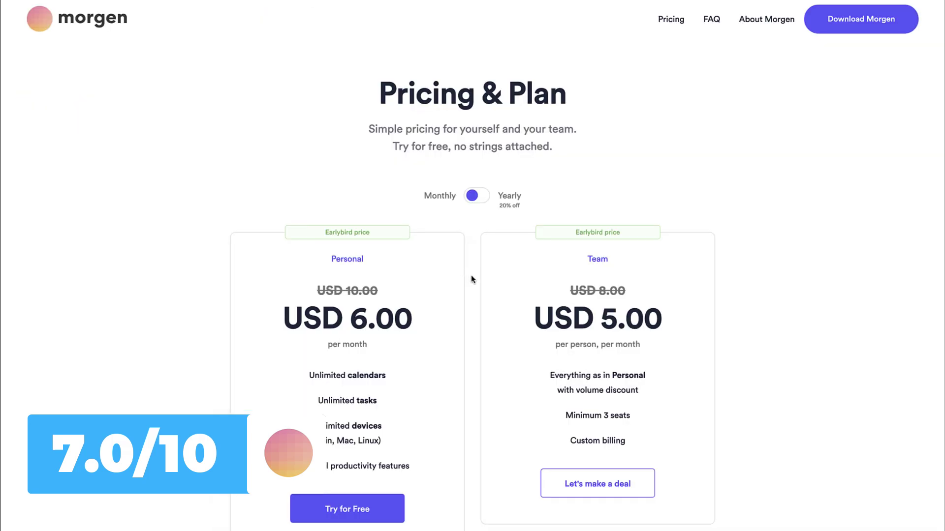
Examine the Personal and Team plan prices and the special conditions on Morgen's pricing page.
{"action": "scroll", "coordinate": [471, 279], "scroll_direction": "down", "scroll_amount": 2}
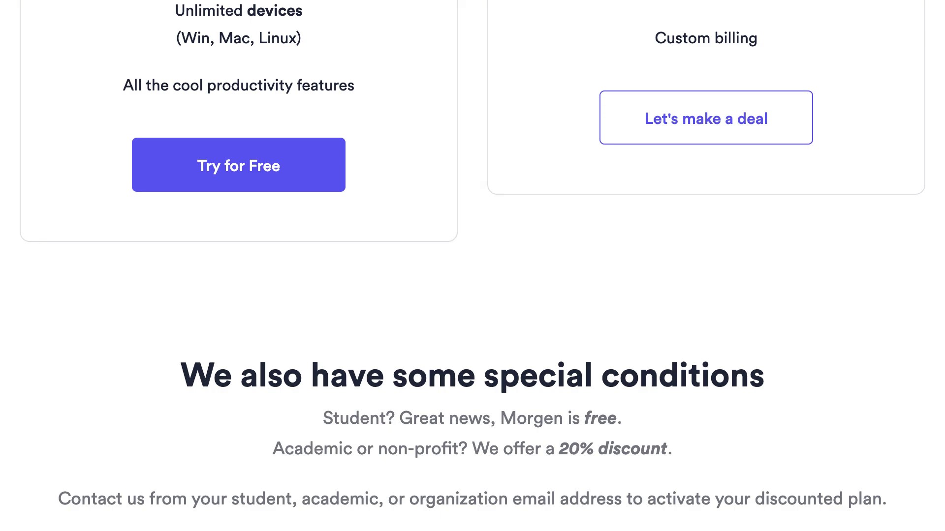
{"action": "scroll", "coordinate": [472, 197], "scroll_direction": "up", "scroll_amount": 8}
{"action": "left_click", "coordinate": [475, 44]}
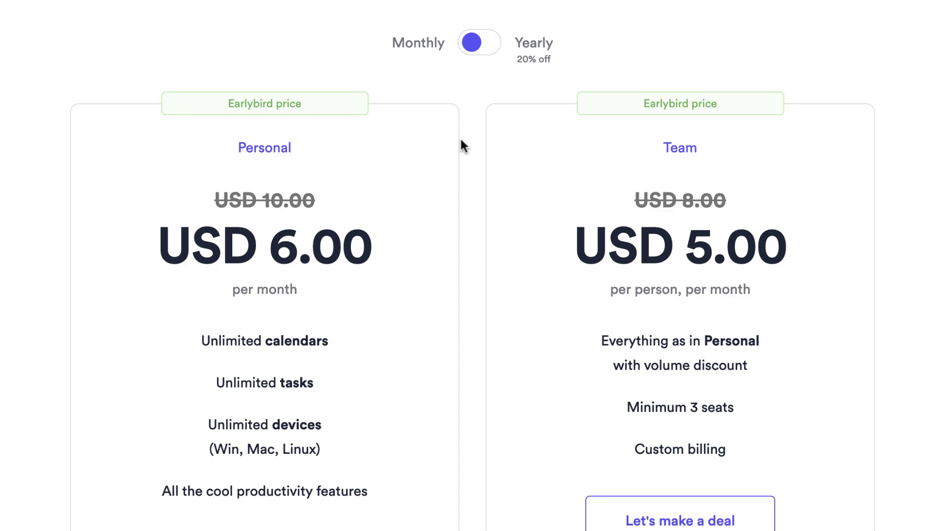
{"action": "scroll", "coordinate": [462, 147], "scroll_direction": "up", "scroll_amount": 4}
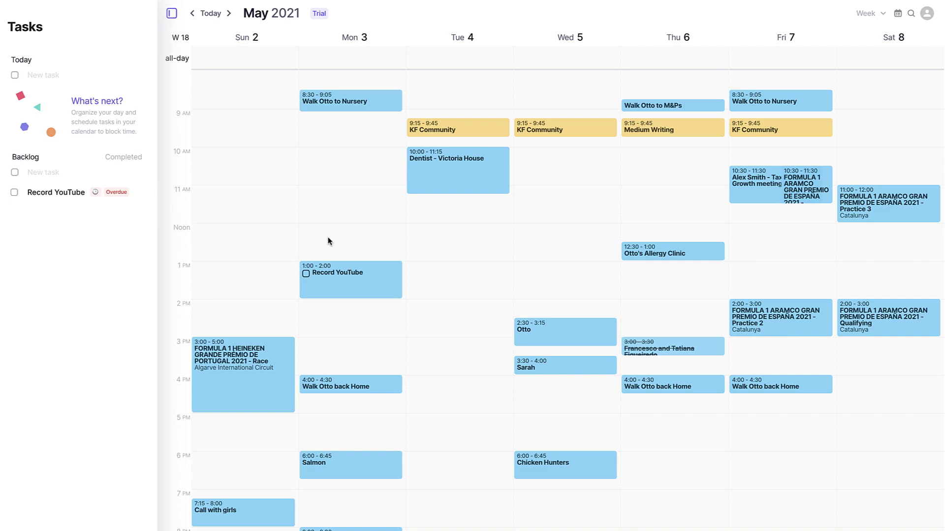
Hide the Tasks sidebar in the Morgen calendar, then view the Dentist - Victoria House event's details and close them without changes.
{"action": "mouse_move", "coordinate": [371, 280]}
{"action": "left_mouse_down"}
{"action": "mouse_move", "coordinate": [371, 295]}
{"action": "mouse_move", "coordinate": [370, 279]}
{"action": "left_mouse_up"}
{"action": "left_click", "coordinate": [169, 15]}
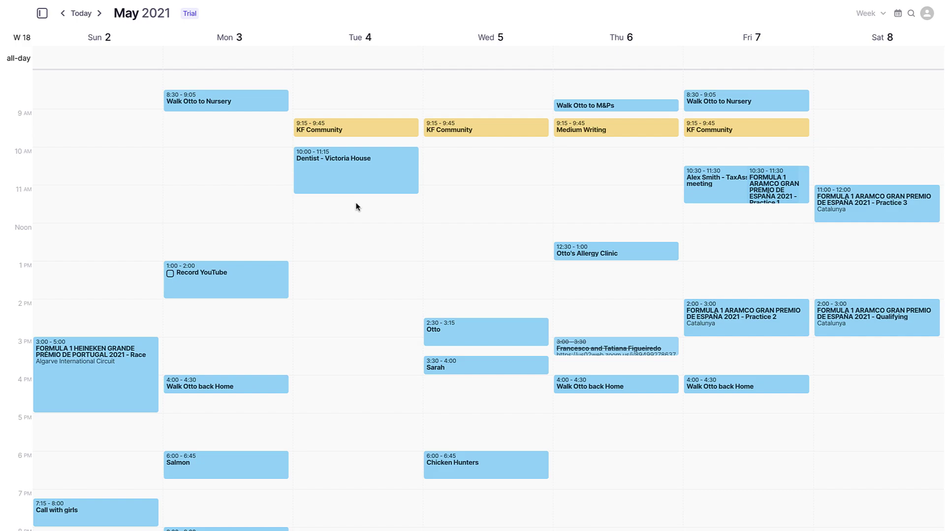
{"action": "double_click", "coordinate": [355, 185]}
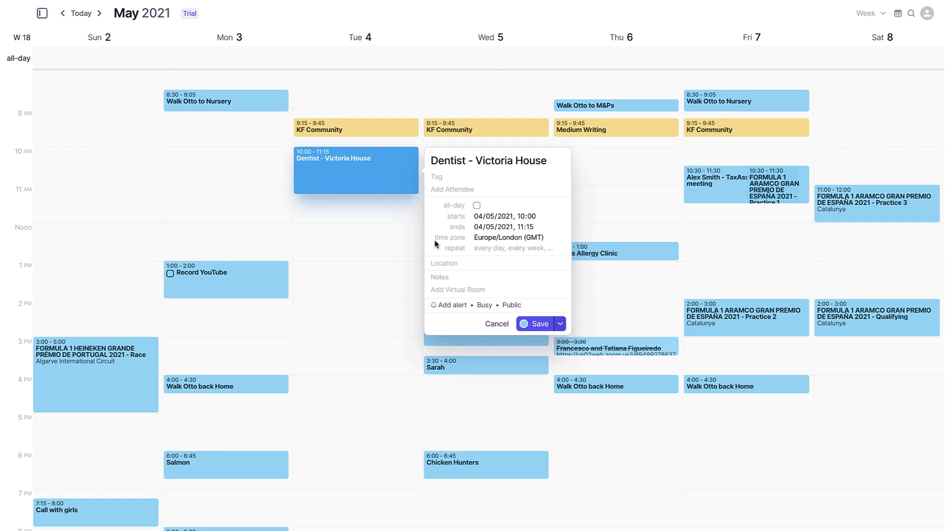
{"action": "left_click", "coordinate": [369, 261]}
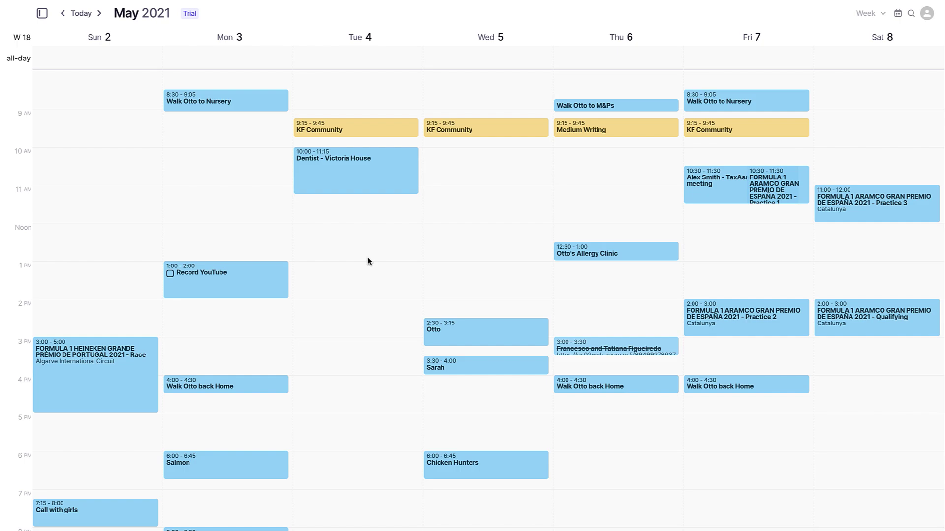
View the General settings for time zone, theme and day grid, and close them without changes.
{"action": "key", "text": "super+comma"}
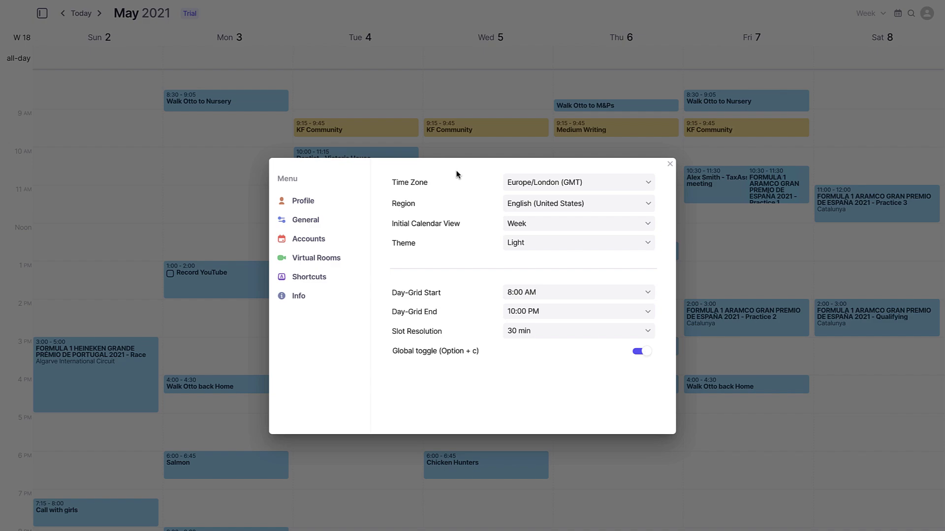
{"action": "left_click", "coordinate": [670, 164]}
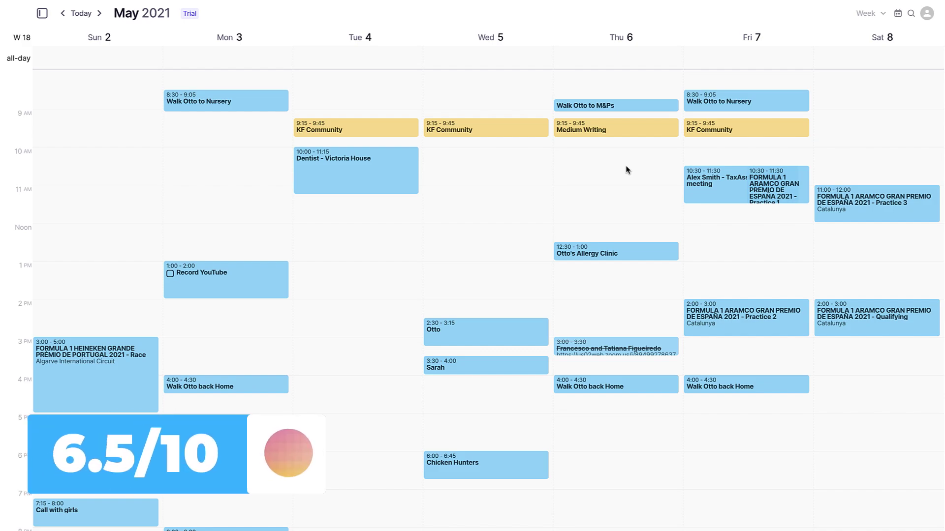
Show the Tasks sidebar beside the week calendar and hide it again, twice.
{"action": "left_click", "coordinate": [42, 13]}
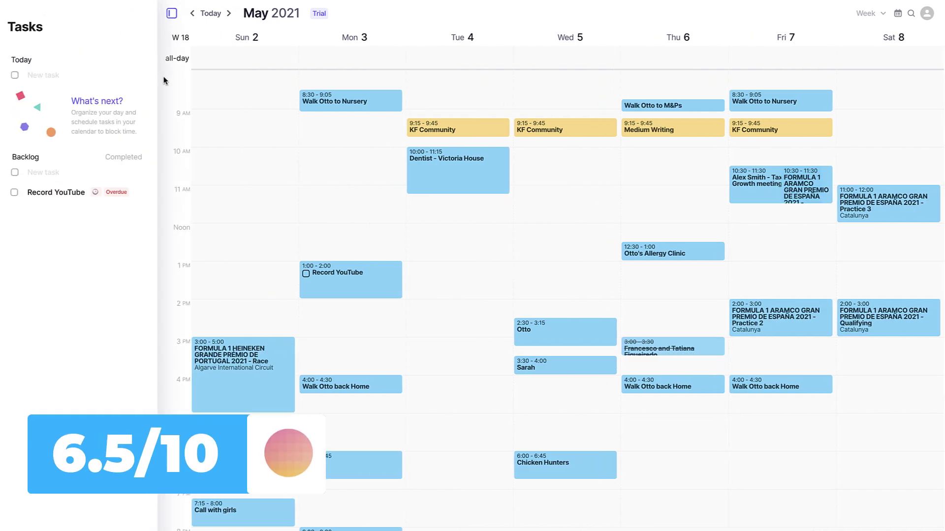
{"action": "left_click", "coordinate": [171, 13]}
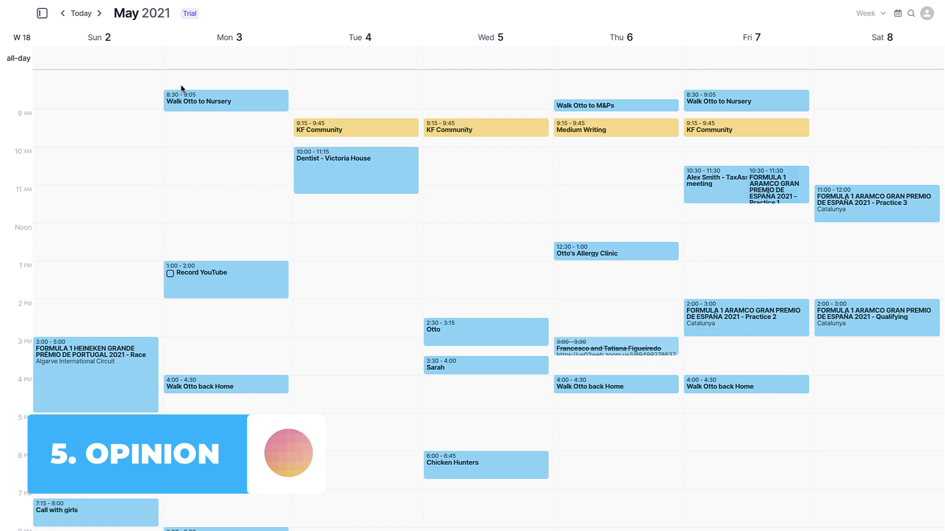
{"action": "left_click", "coordinate": [42, 14]}
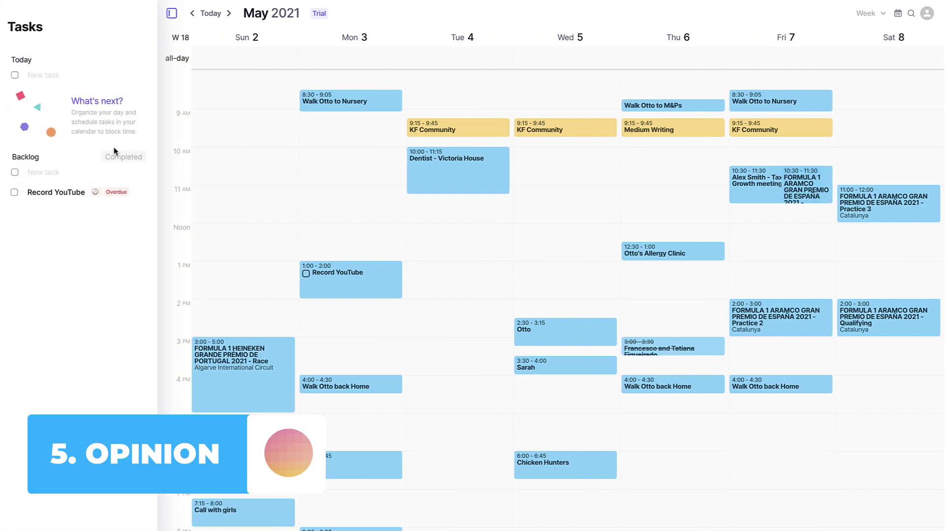
{"action": "left_click", "coordinate": [168, 18]}
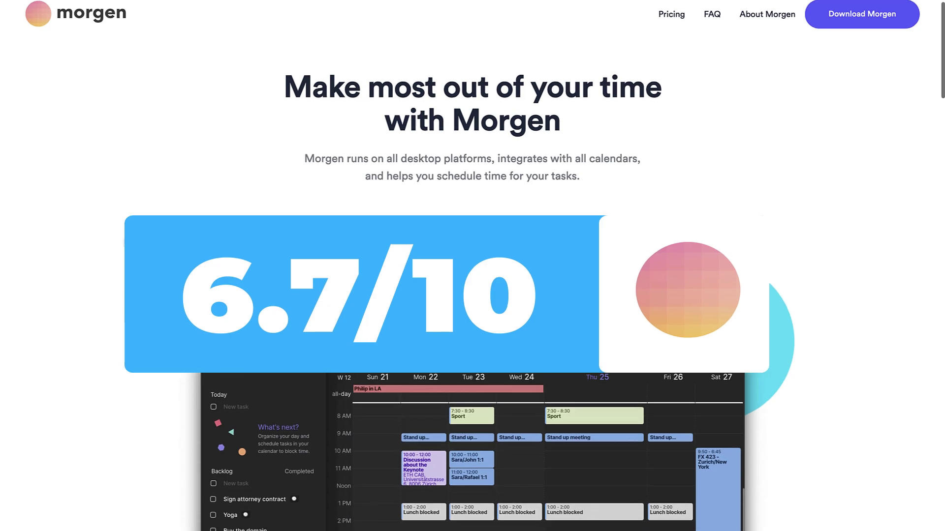
Examine the feature sections on Morgen's home page, from the supported calendar integrations down to the privacy section.
{"action": "scroll", "coordinate": [472, 265], "scroll_direction": "down", "scroll_amount": 8}
{"action": "scroll", "coordinate": [473, 266], "scroll_direction": "down", "scroll_amount": 10}
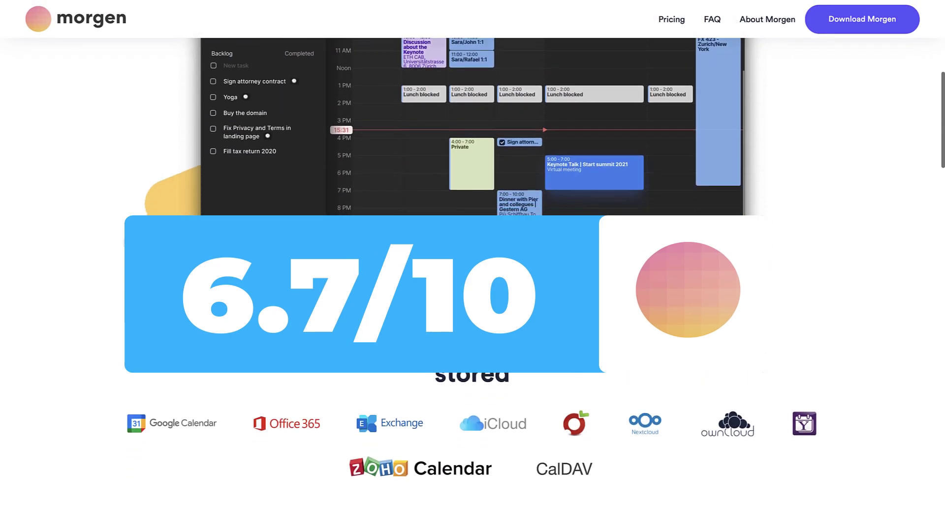
{"action": "scroll", "coordinate": [125, 243], "scroll_direction": "down", "scroll_amount": 7}
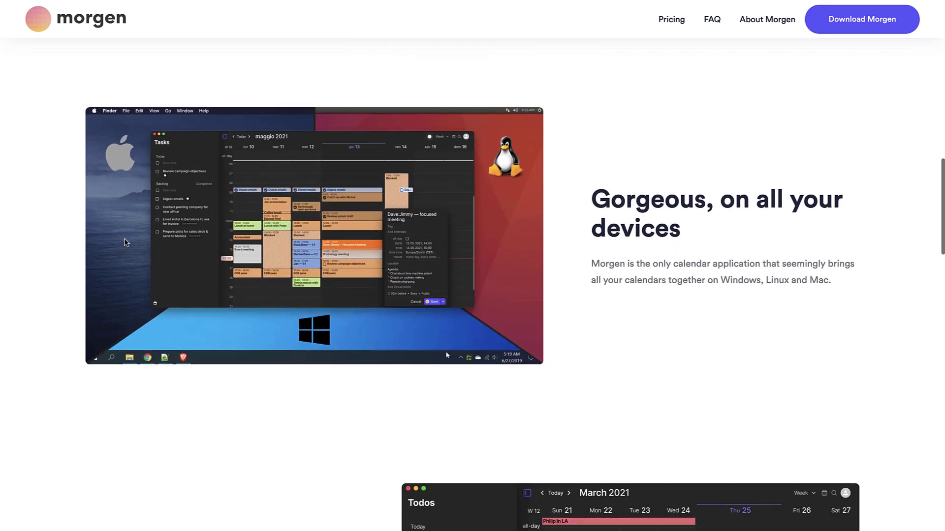
{"action": "scroll", "coordinate": [125, 242], "scroll_direction": "down", "scroll_amount": 7}
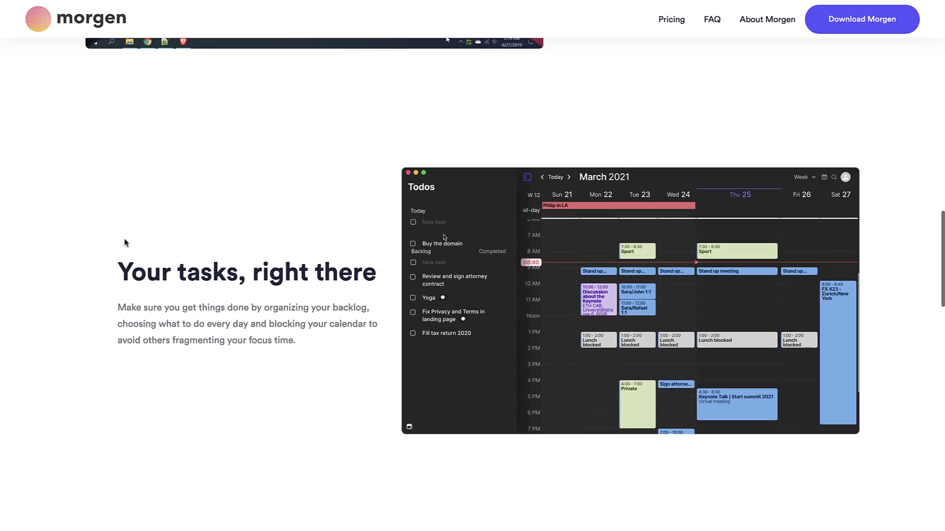
{"action": "scroll", "coordinate": [124, 243], "scroll_direction": "down", "scroll_amount": 8}
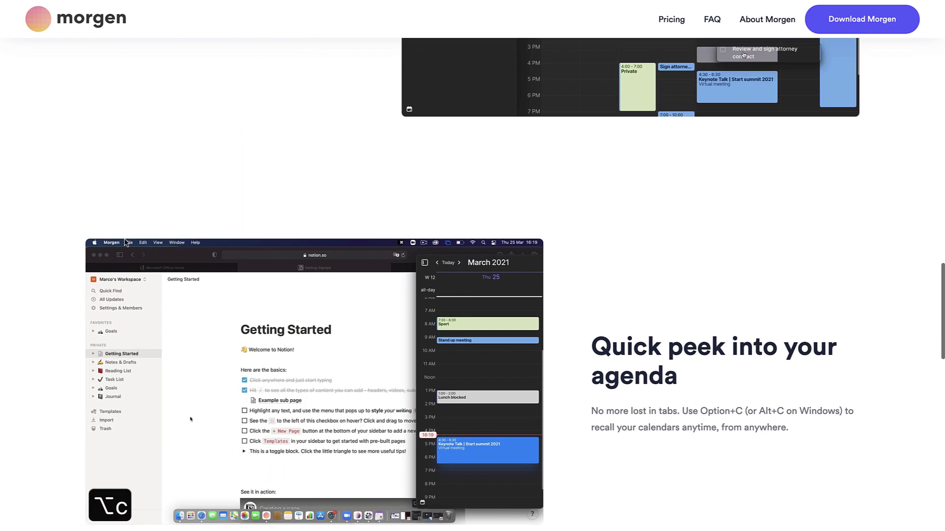
{"action": "scroll", "coordinate": [124, 238], "scroll_direction": "down", "scroll_amount": 12}
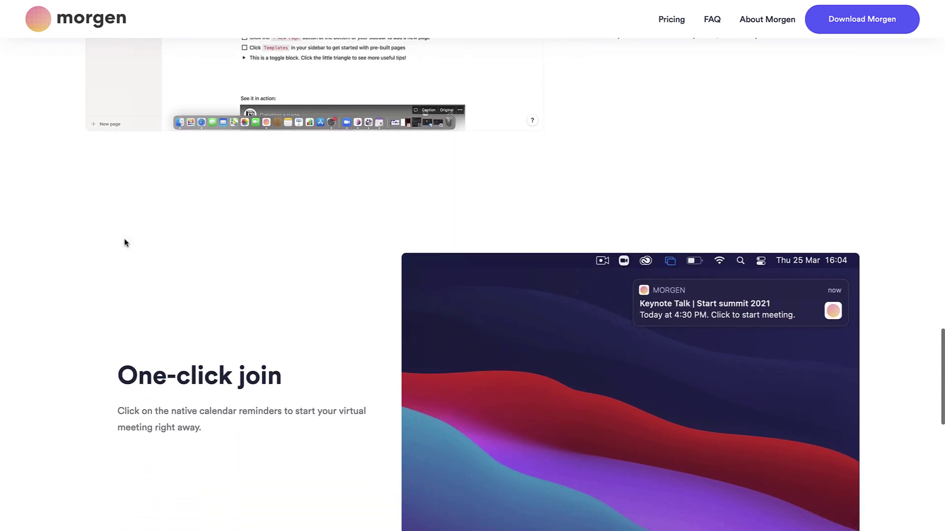
{"action": "scroll", "coordinate": [125, 239], "scroll_direction": "down", "scroll_amount": 5}
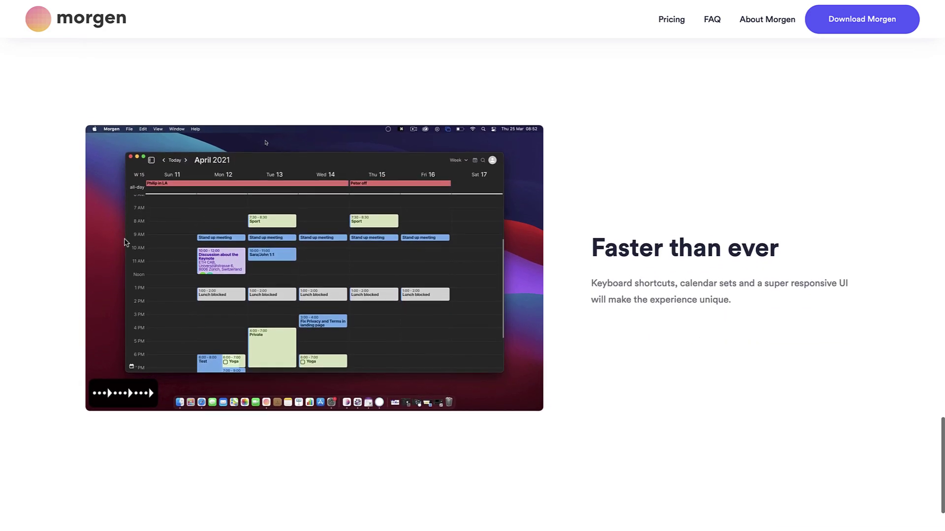
{"action": "scroll", "coordinate": [124, 238], "scroll_direction": "down", "scroll_amount": 5}
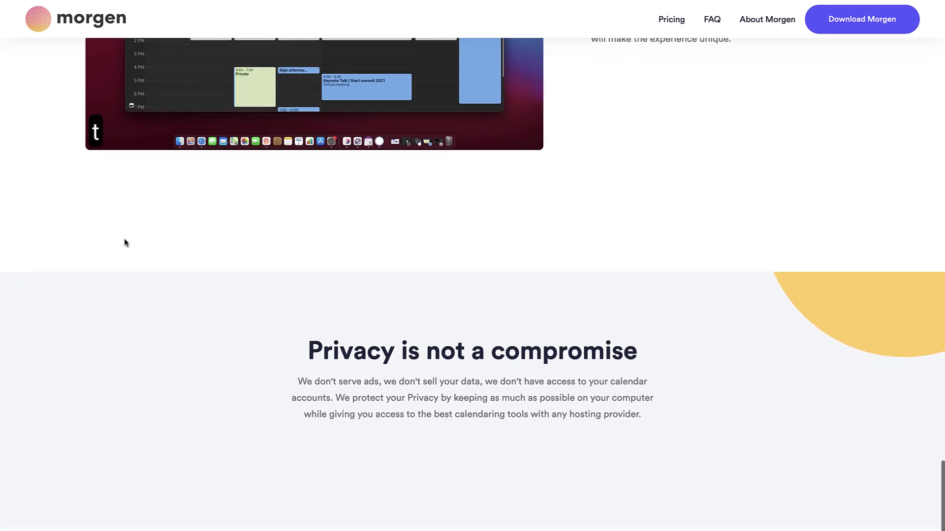